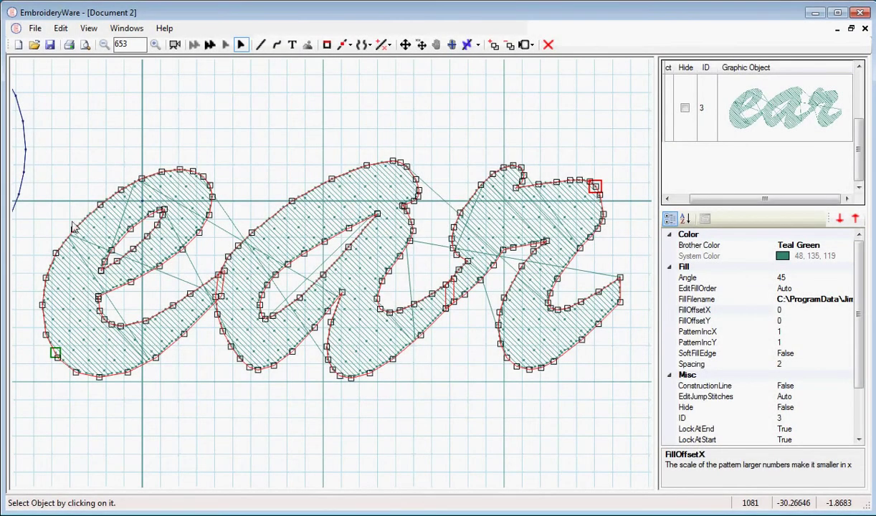
Step: Open the SectionSorting editor from the EditFillOrder property and position it beside the ear design
left_click(682, 288)
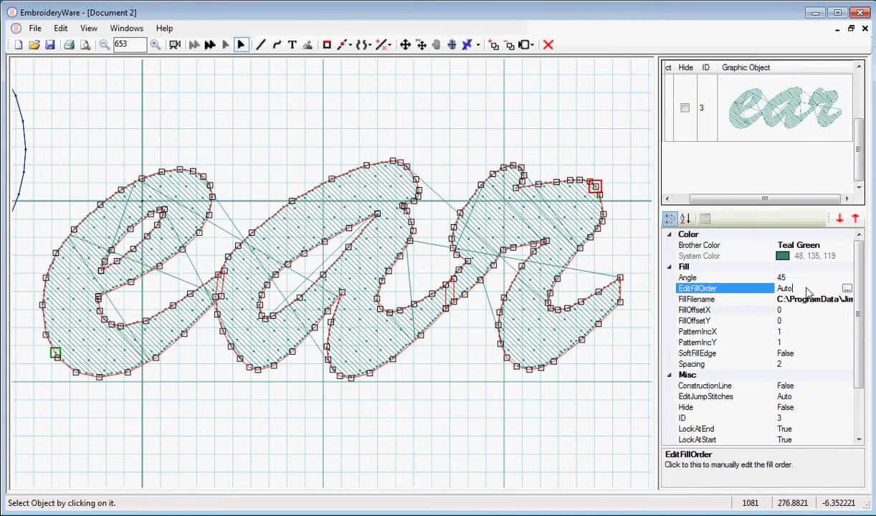
left_click(847, 289)
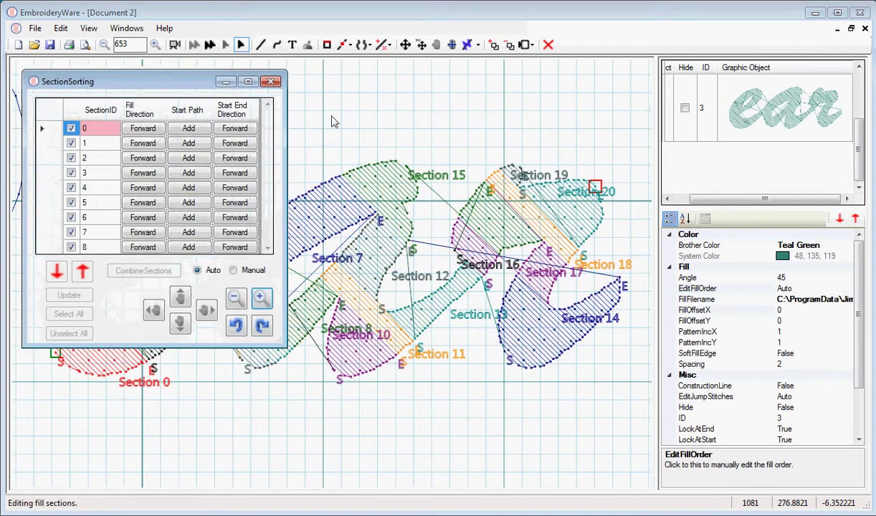
left_click_drag(136, 87, 714, 144)
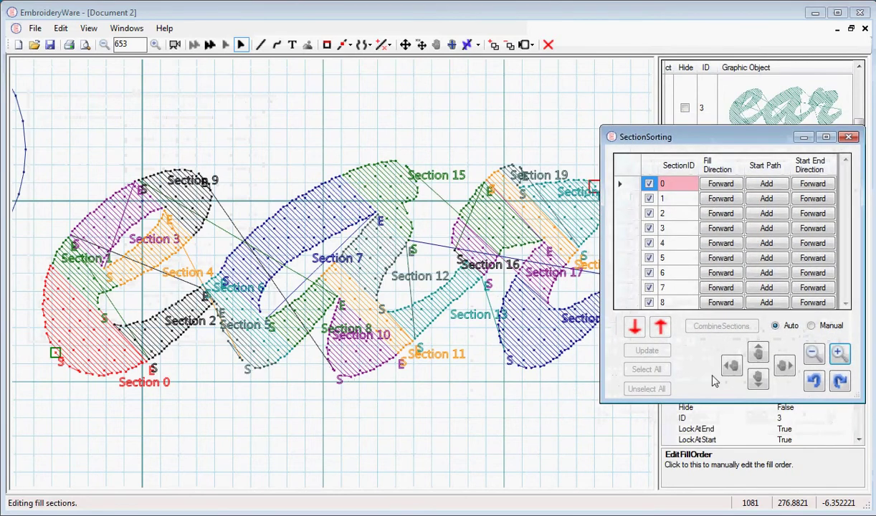
left_click(733, 367)
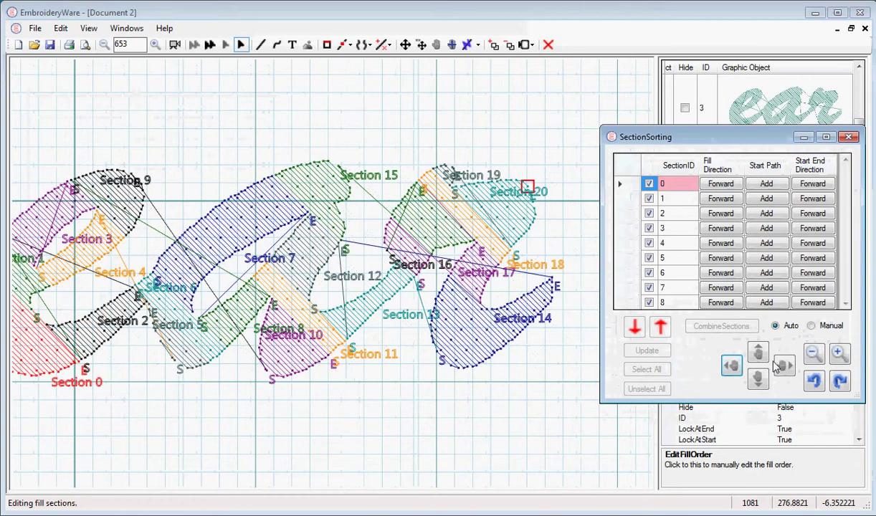
left_click(732, 367)
left_click(760, 350)
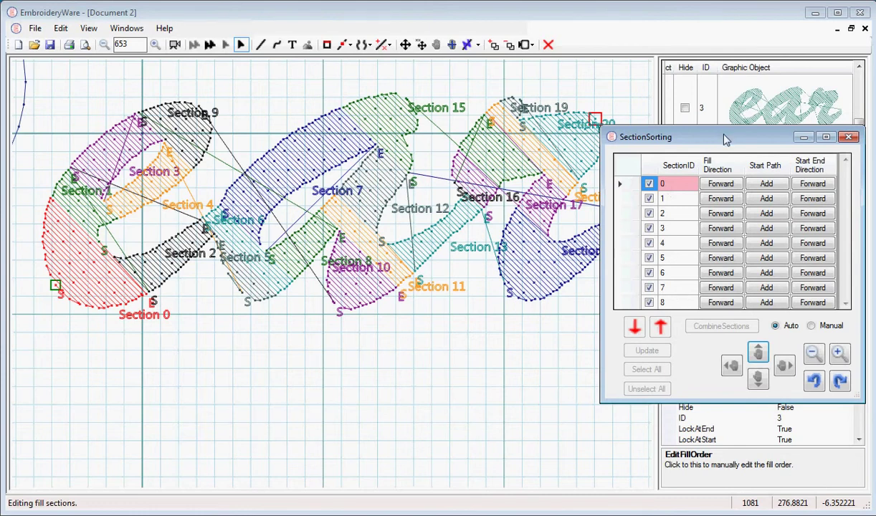
Step: Set SectionSorting to Manual ordering, keeping the dialog clear of the design
left_click_drag(726, 138, 686, 141)
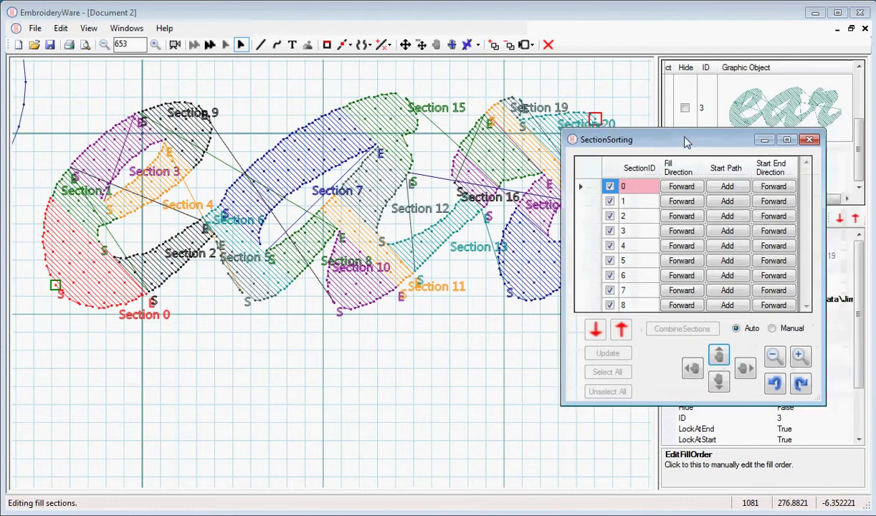
left_click(773, 329)
left_click_drag(728, 147, 744, 149)
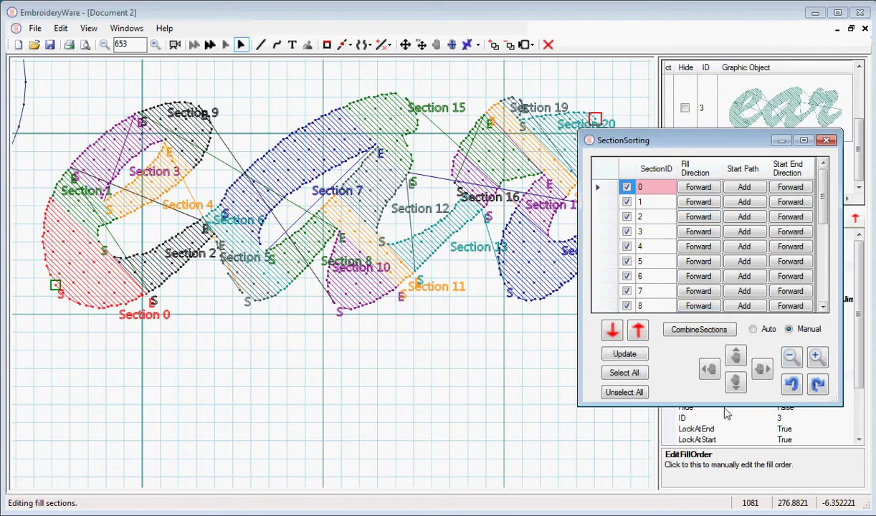
Step: Enlarge the section list and move section 9 to the top of the fill order
left_click_drag(696, 406, 722, 477)
left_click(638, 320)
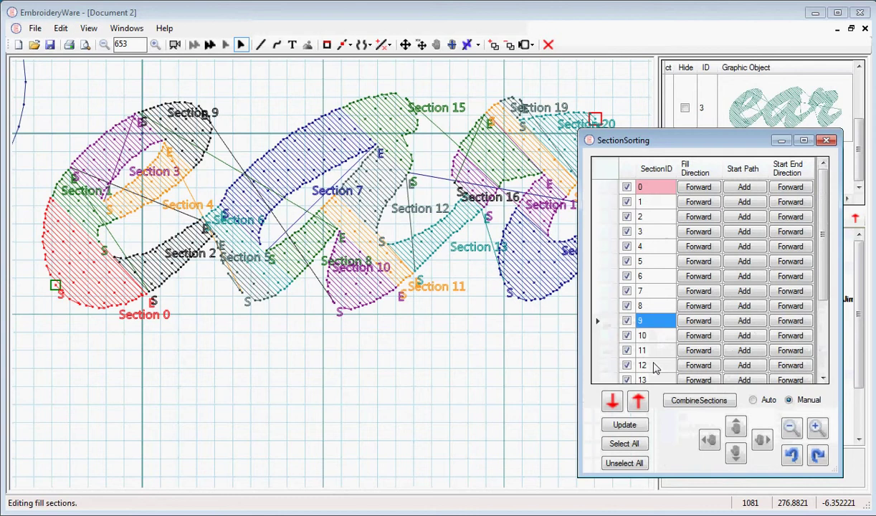
left_click(639, 402)
left_click(639, 403)
left_click(639, 402)
left_click(639, 402)
left_click(639, 403)
left_click(639, 402)
left_click(639, 402)
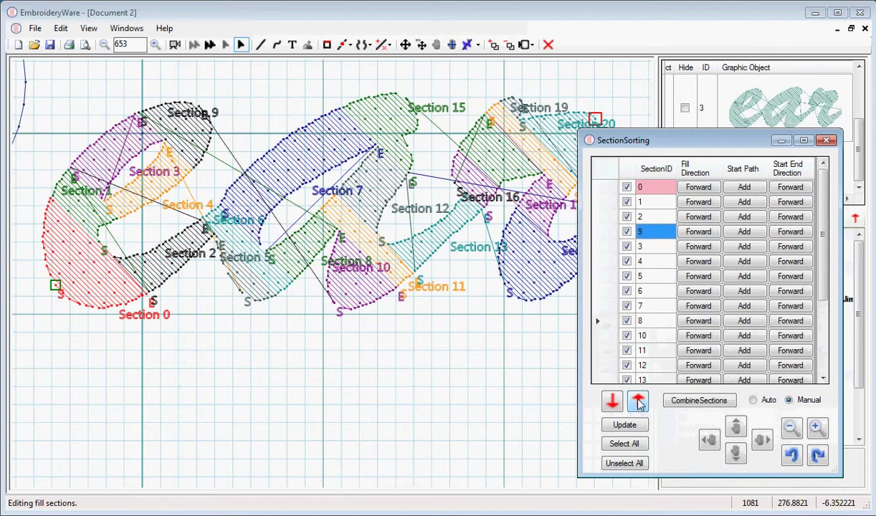
left_click(639, 402)
left_click(639, 402)
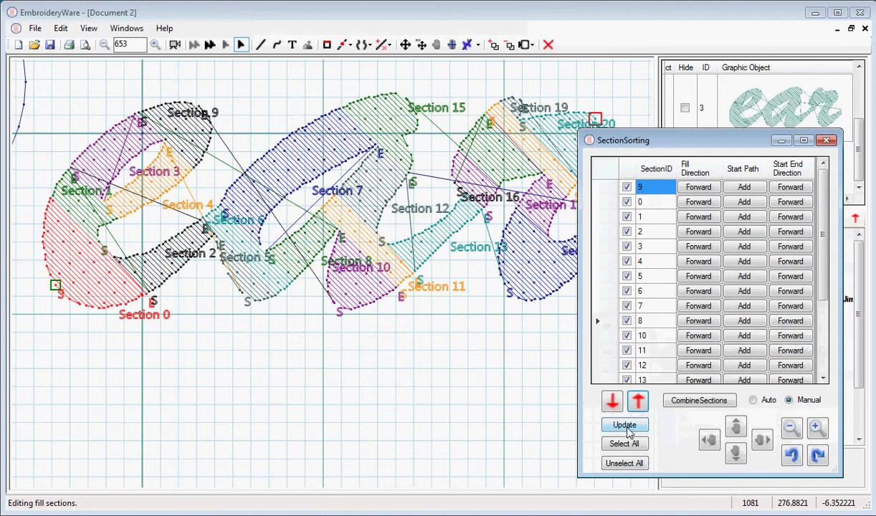
Step: Move sections 4, 3 and 1 up so they follow 9, ahead of section 0
left_click(641, 261)
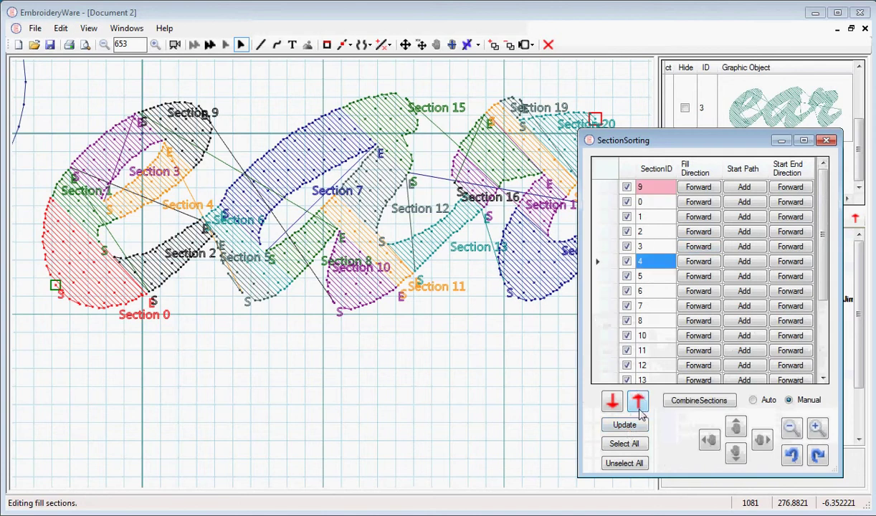
left_click(639, 403)
left_click(640, 404)
left_click(639, 403)
left_click(639, 403)
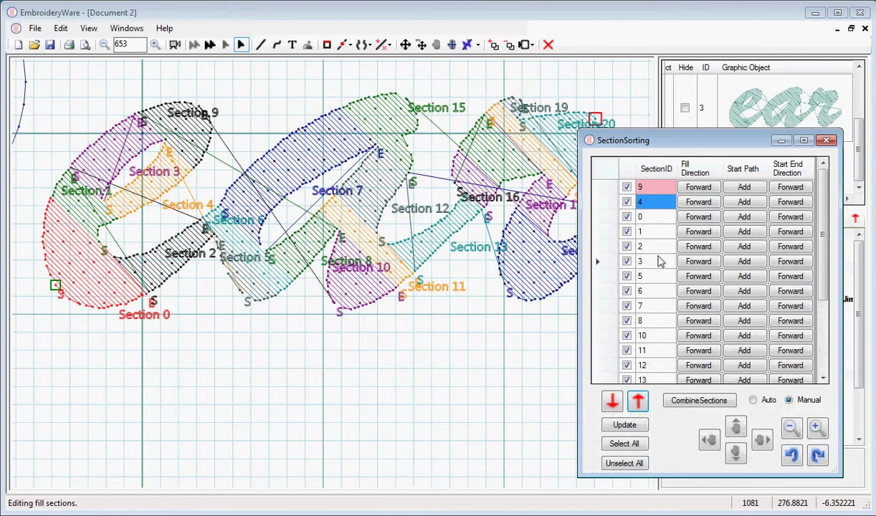
left_click(659, 263)
left_click(639, 402)
left_click(639, 401)
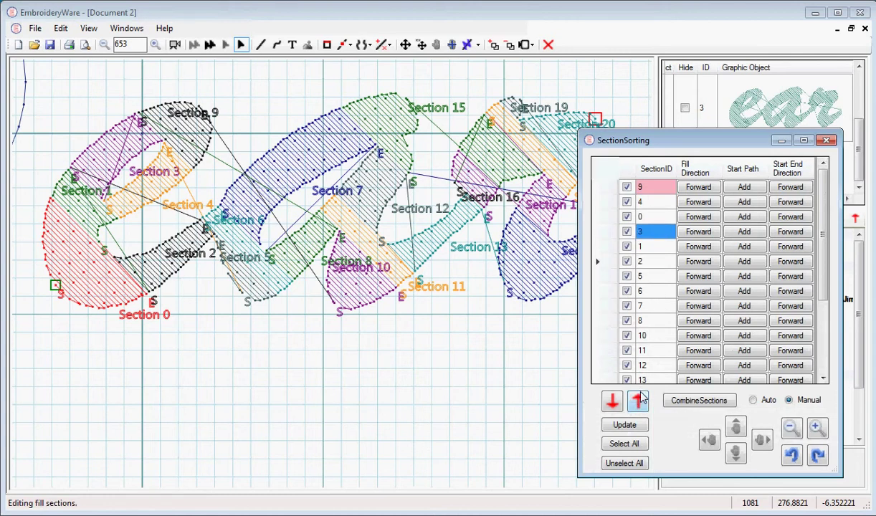
left_click(639, 401)
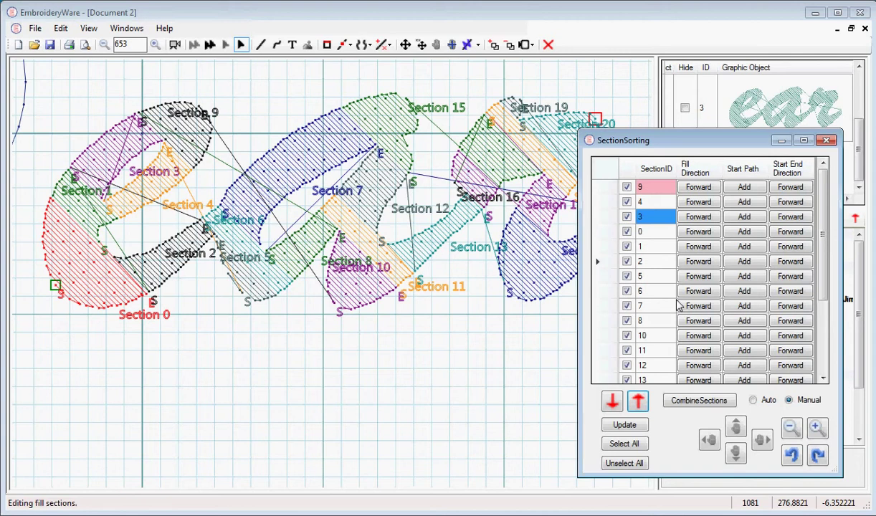
left_click(645, 246)
left_click(639, 401)
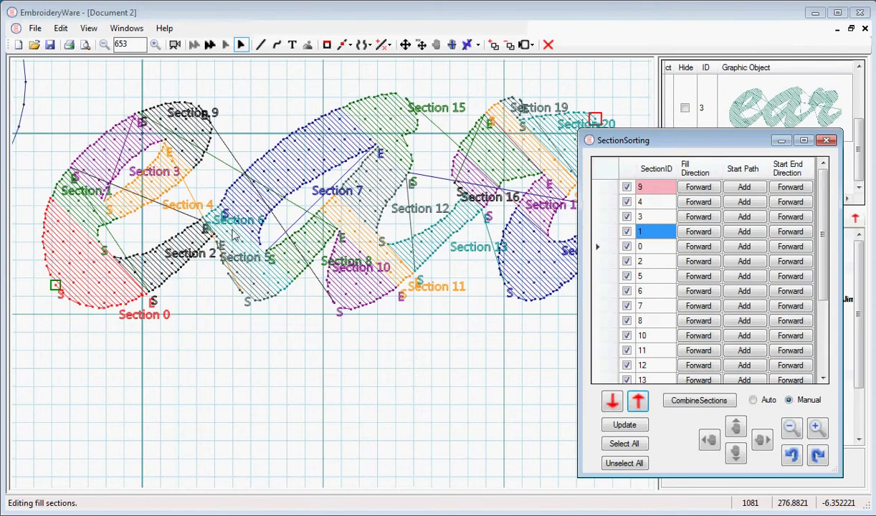
Step: Apply the new fill order with Update and highlight section 9 on the design
left_click(625, 426)
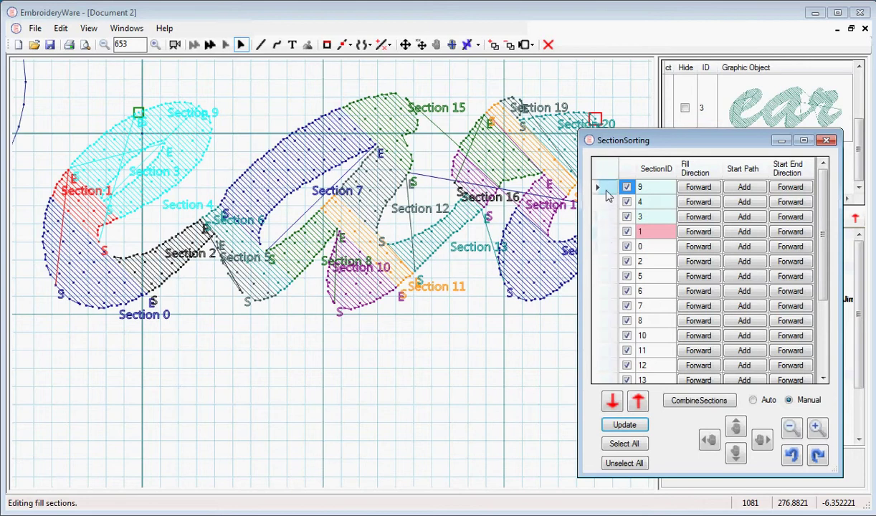
left_click(607, 190)
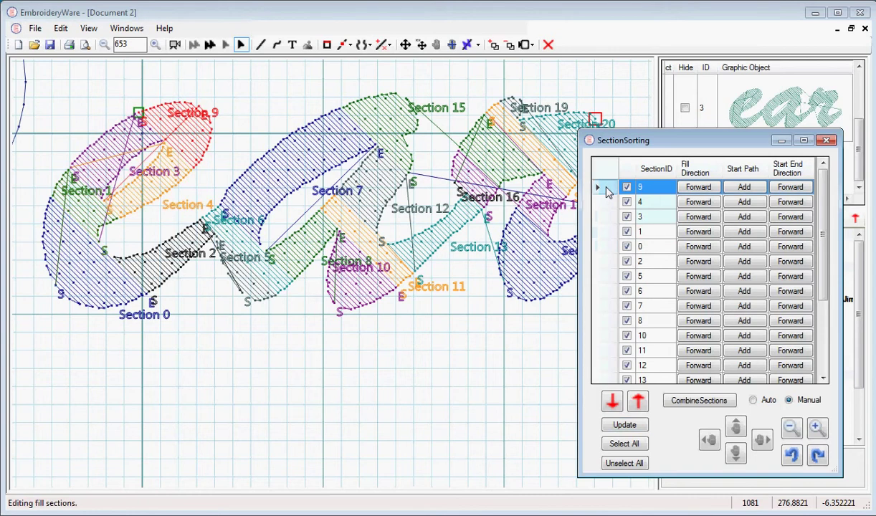
Step: Zoom in three steps until the letter e's sections fill the view
left_click(817, 428)
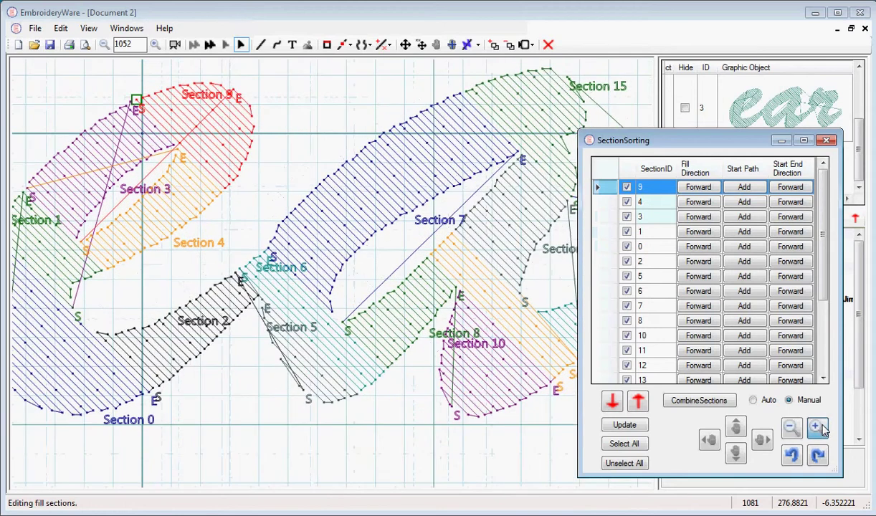
left_click(817, 428)
left_click(709, 440)
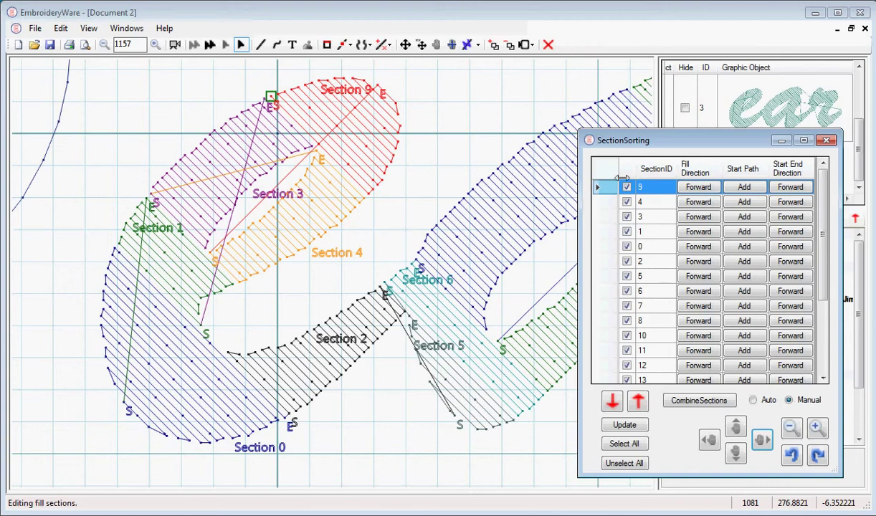
Step: Change section 9's fill direction from Forward to Reverse
left_click(700, 188)
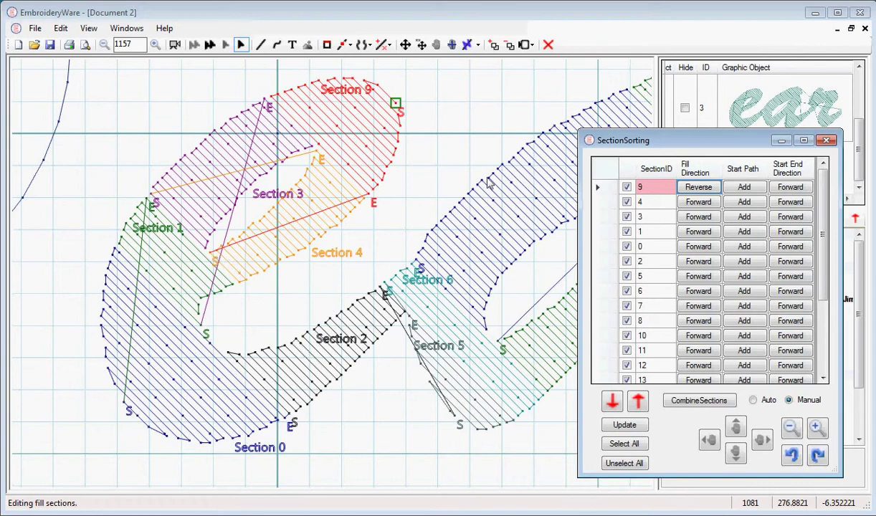
Step: Set sections 4 and 3 to Reverse fill, then highlight section 3 on the design
left_click(705, 204)
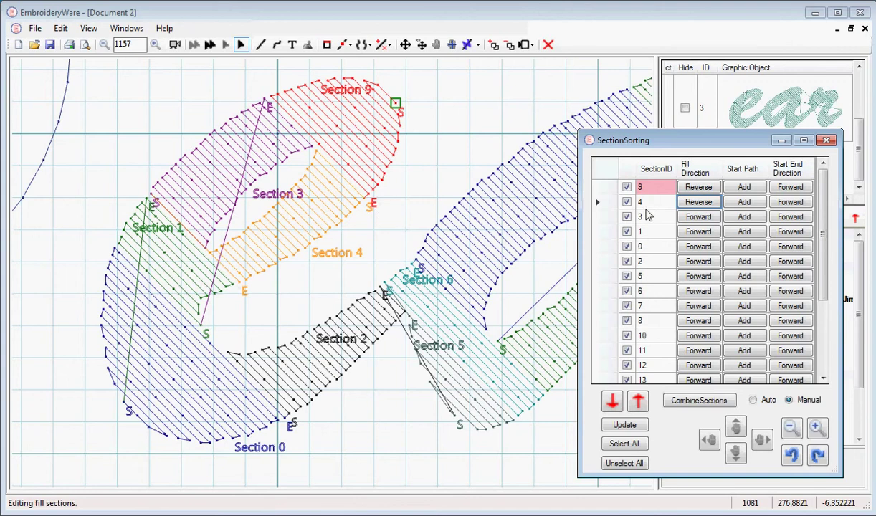
left_click(699, 218)
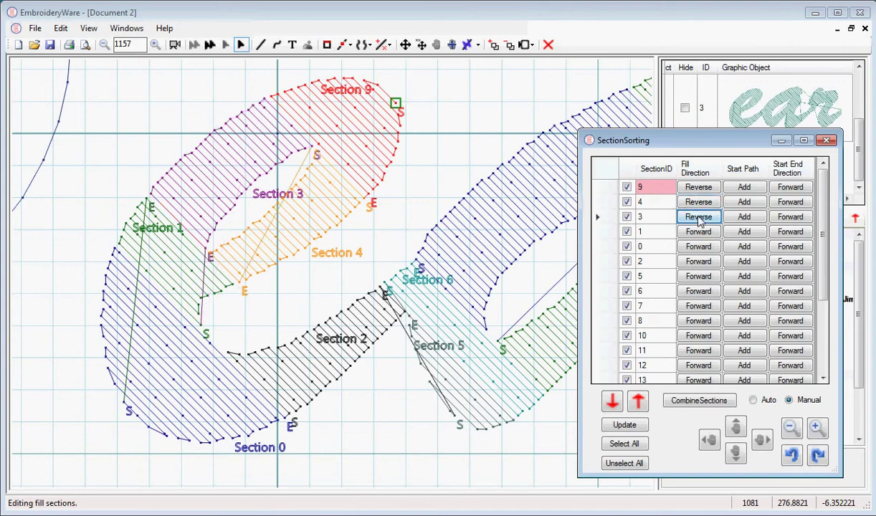
left_click(607, 218)
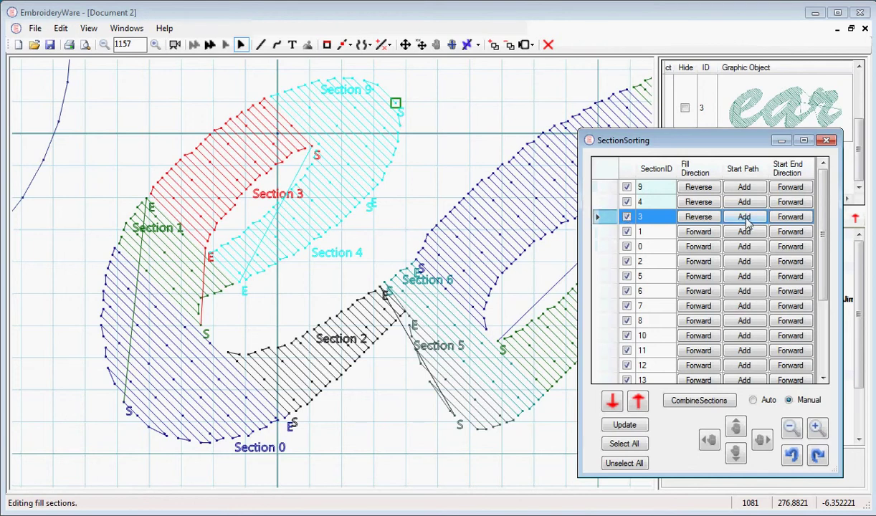
Step: Add a five-point start path for Section 3 running up to its top end
left_click(745, 217)
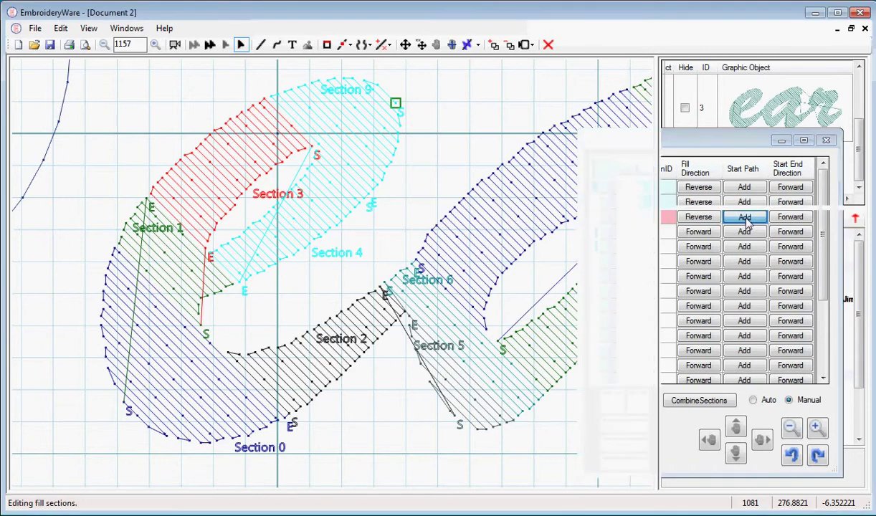
left_click(230, 280)
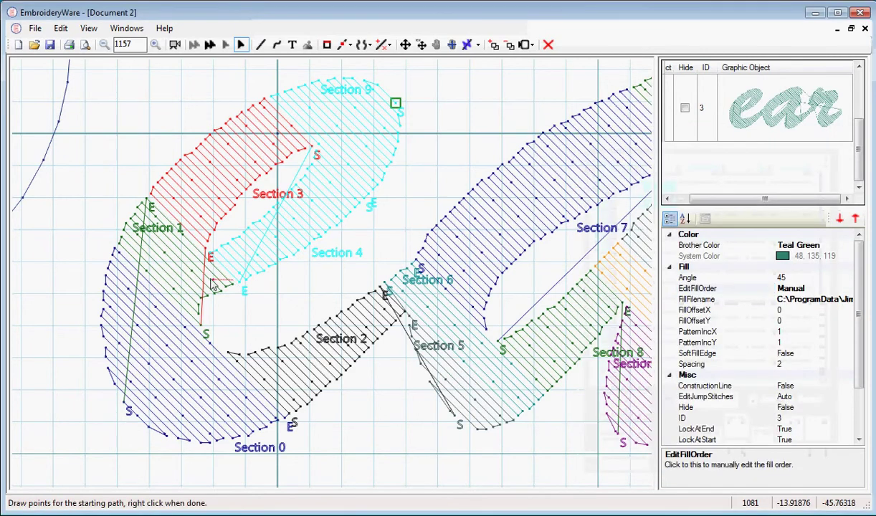
left_click(174, 260)
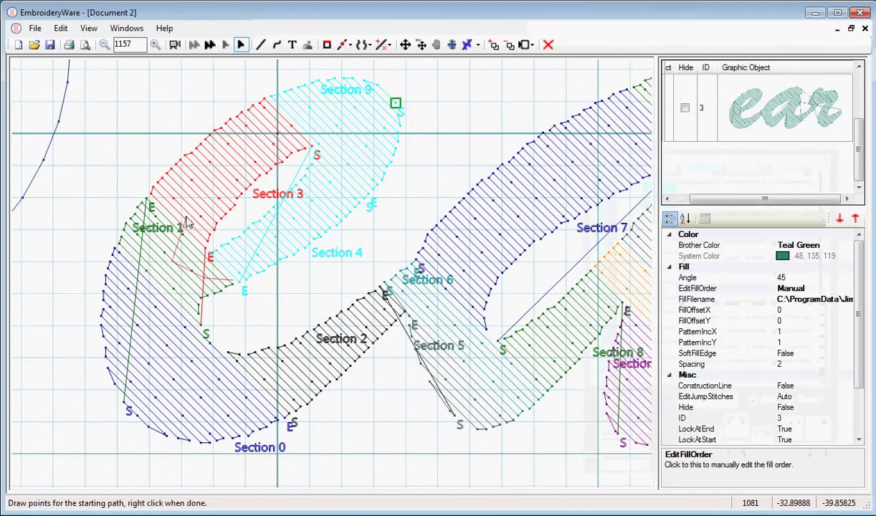
left_click(203, 183)
left_click(255, 154)
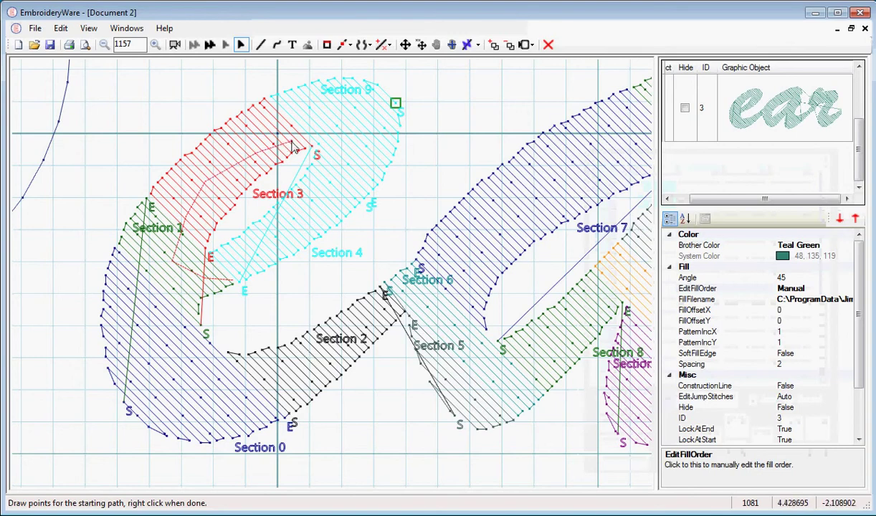
left_click(294, 143)
right_click(305, 149)
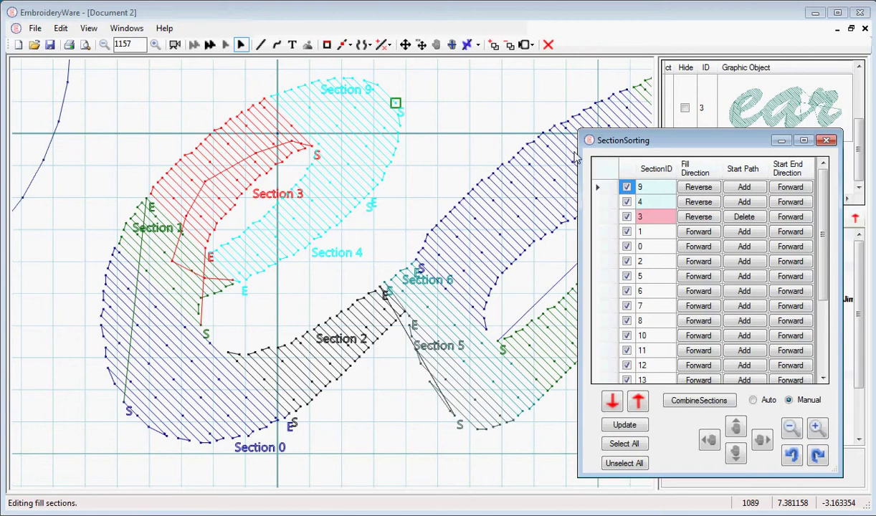
left_click_drag(688, 142, 655, 115)
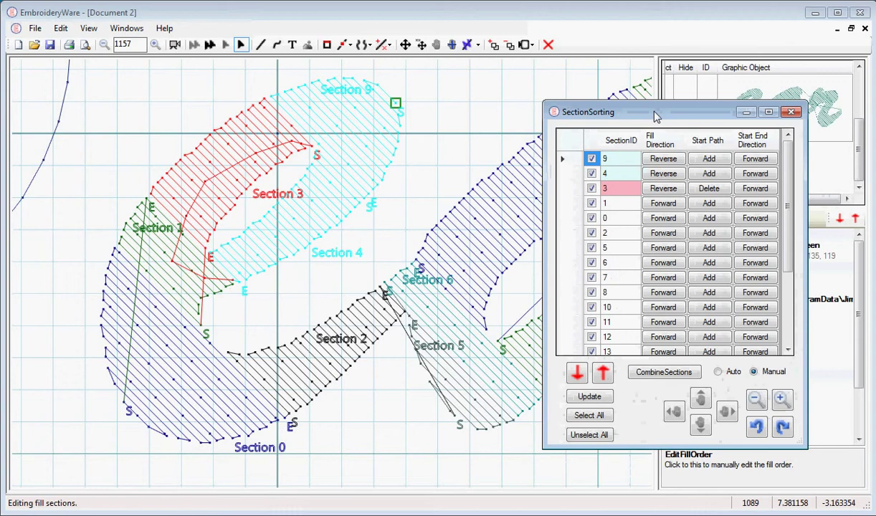
left_click_drag(656, 116, 645, 116)
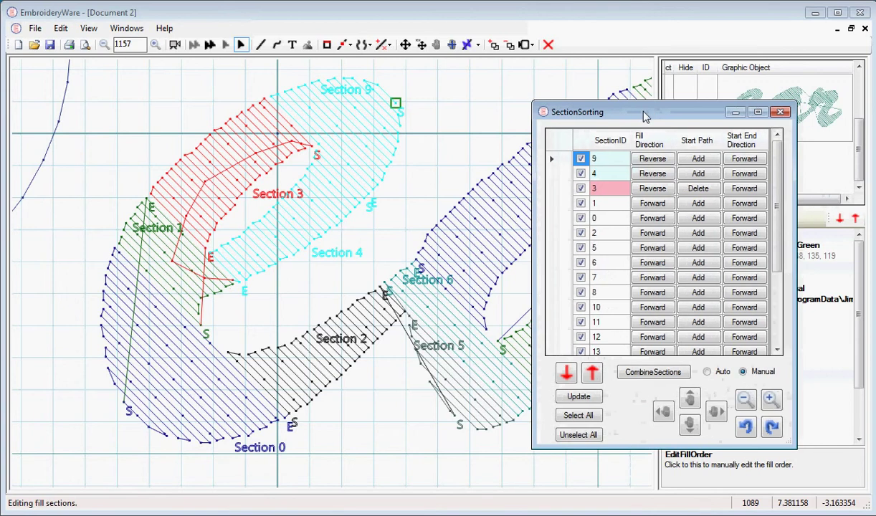
left_click_drag(645, 117, 627, 110)
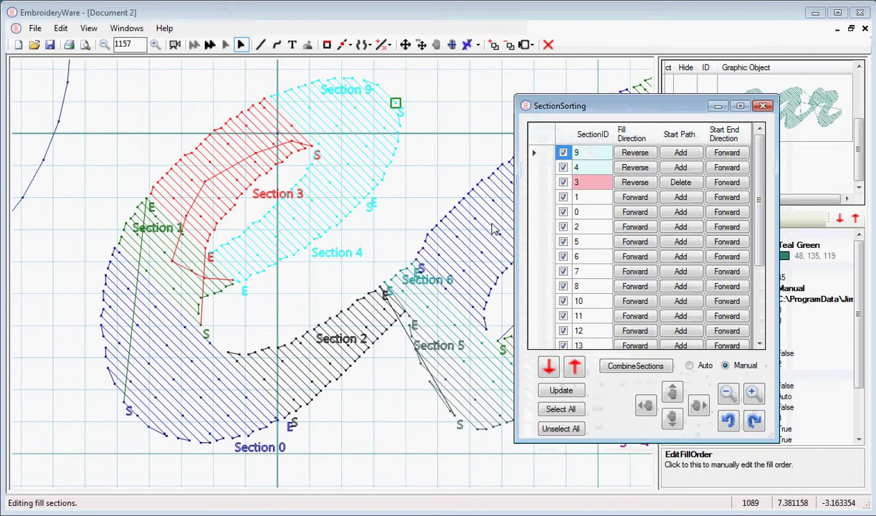
Step: Set Section 1 to Reverse fill and reverse the start-end direction of sections 3 and 1
left_click(635, 197)
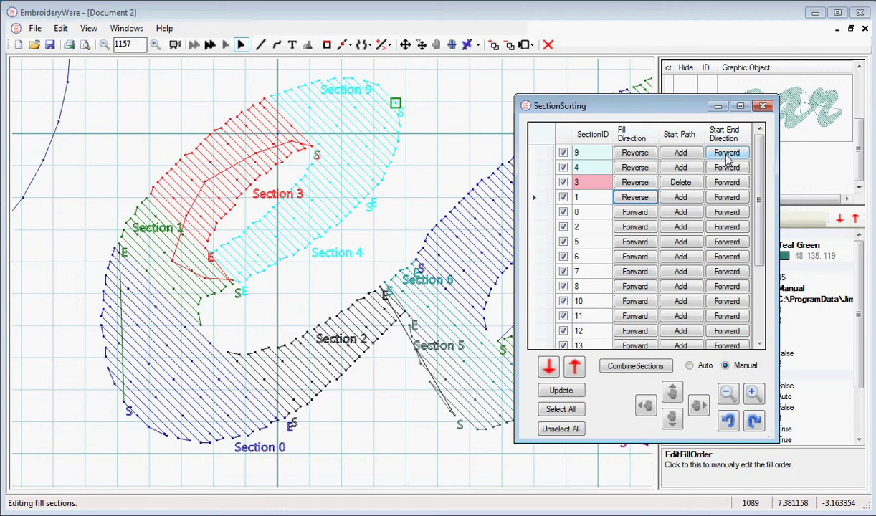
left_click(729, 182)
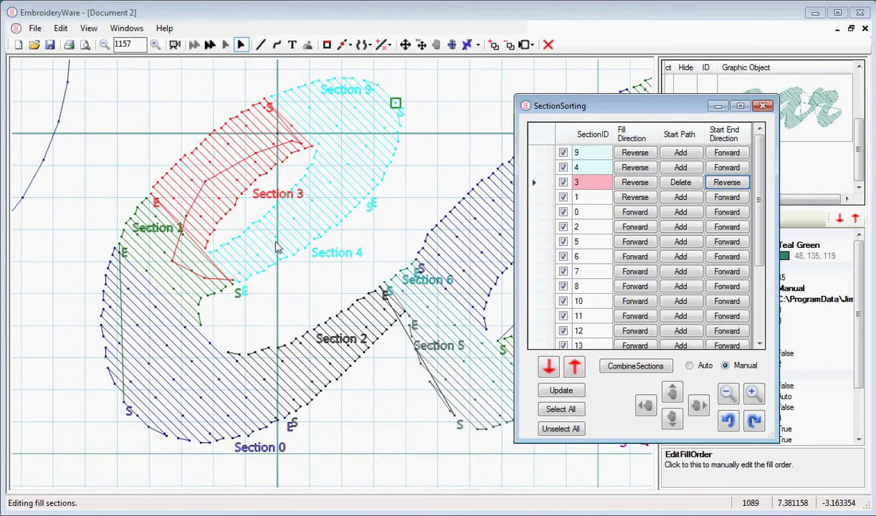
left_click(724, 196)
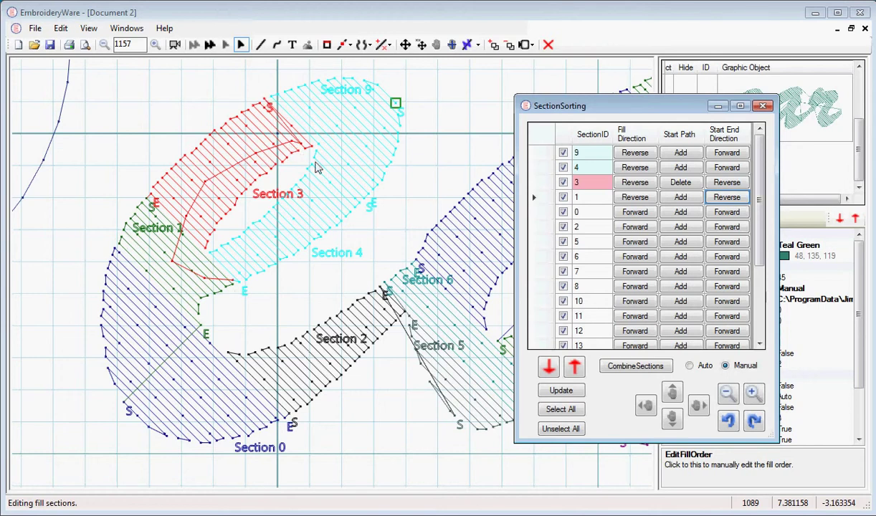
Step: Delete Section 3's start path and draw a new one ending at its top start point
left_click(681, 183)
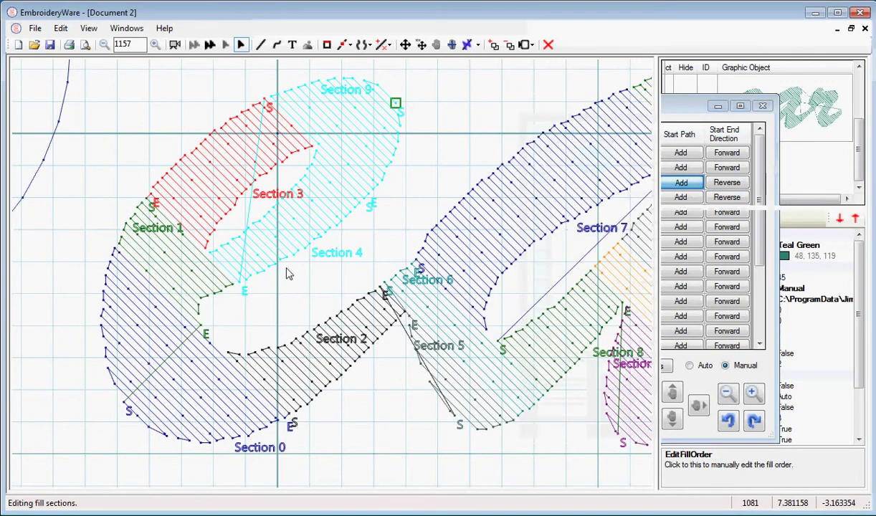
left_click(229, 279)
left_click(188, 269)
left_click(188, 246)
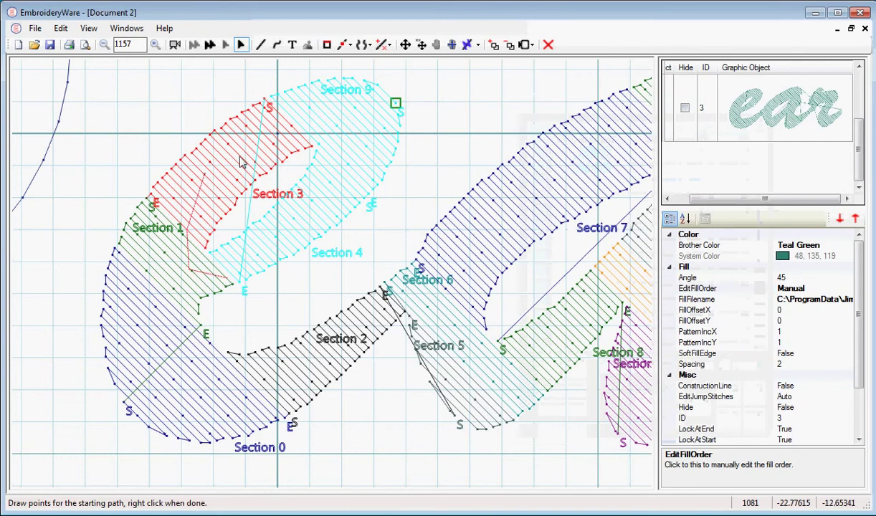
left_click(206, 172)
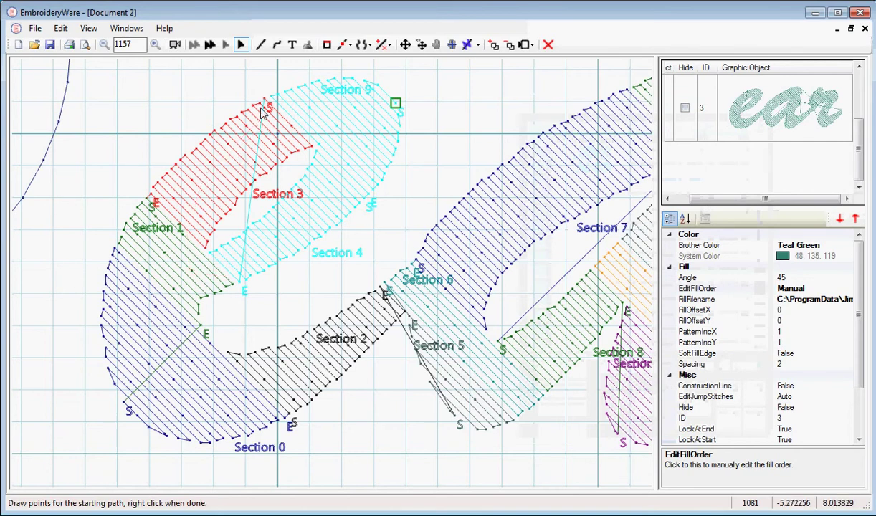
right_click(263, 108)
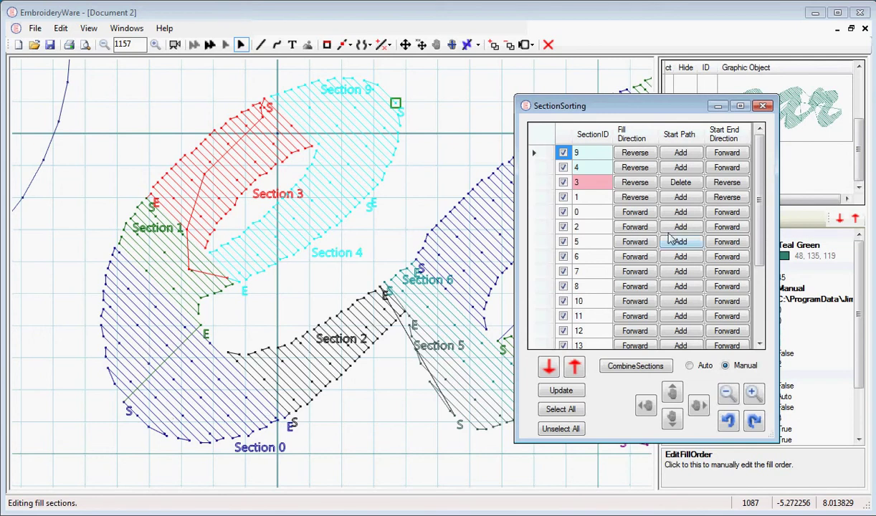
Step: Draw Section 0's start path via one point below Section 1's end, ending at Section 0's start
left_click(685, 213)
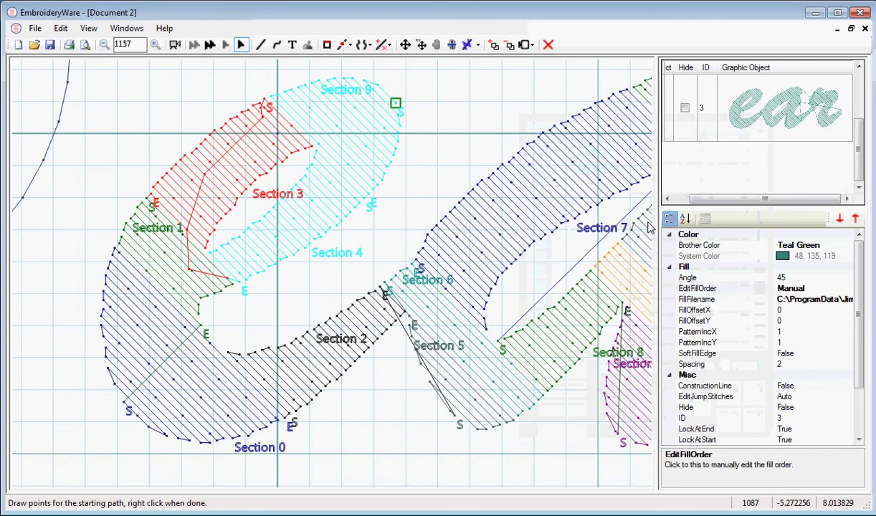
left_click(167, 373)
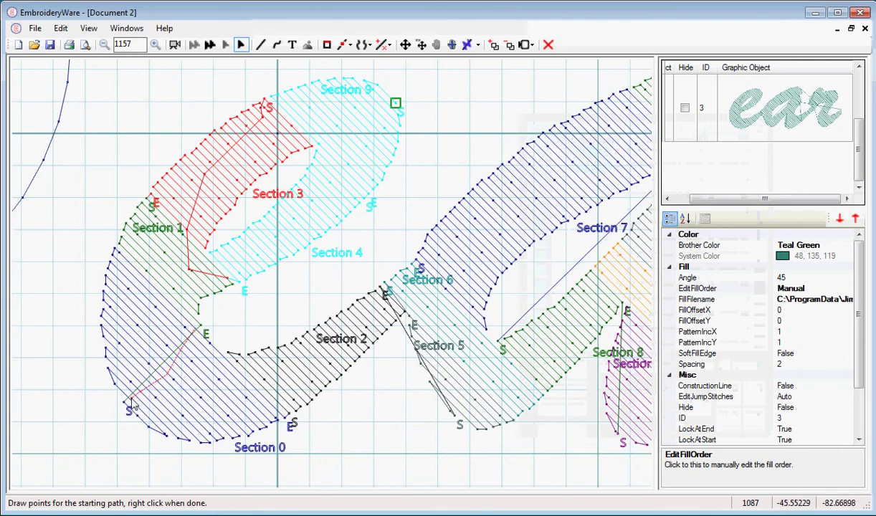
right_click(130, 405)
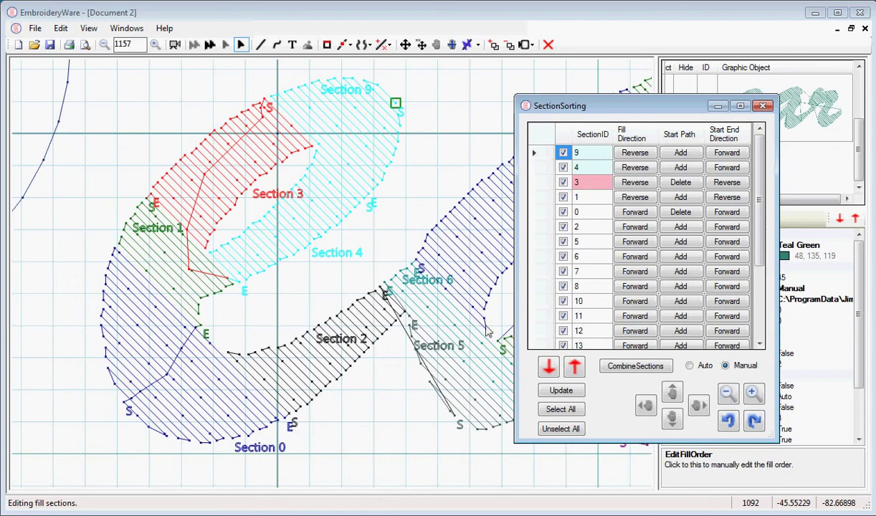
Step: Pan the SectionSorting preview left three steps to reveal Sections 7, 8, 10 and 15
left_click(645, 406)
left_click(646, 406)
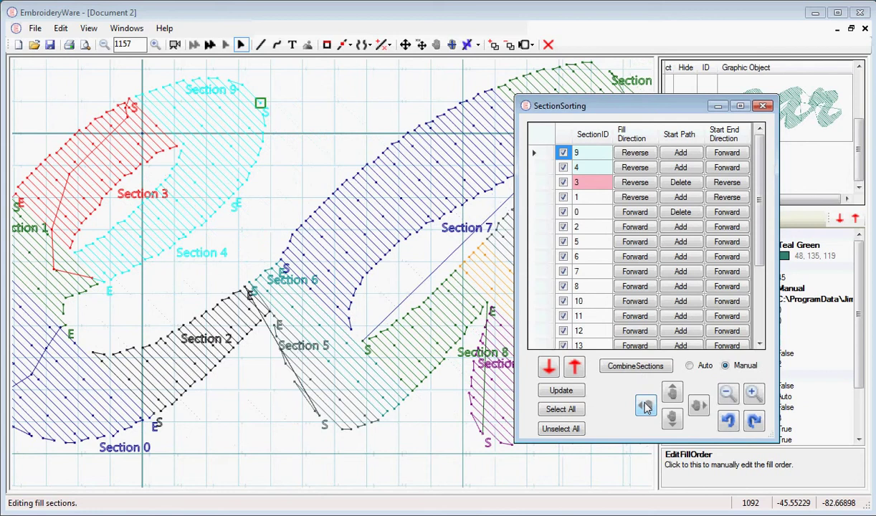
left_click(645, 406)
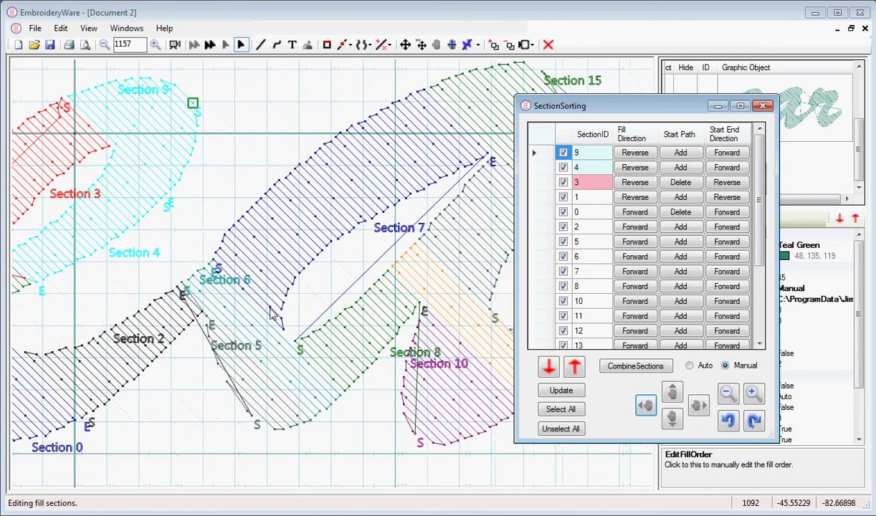
mouse_move(274, 514)
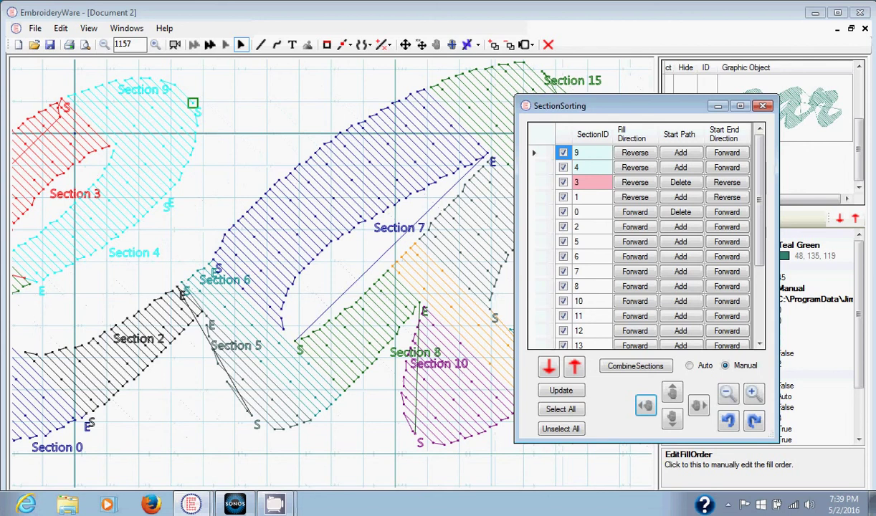